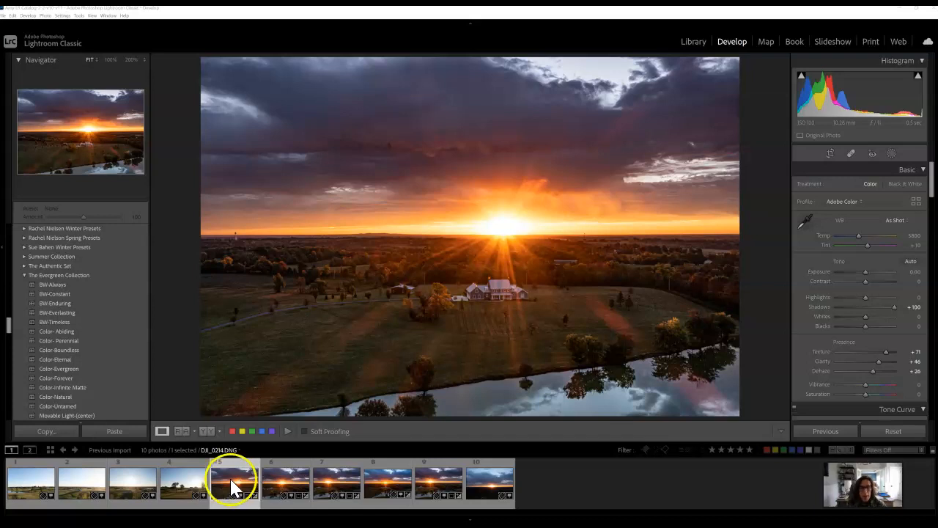
- Review the overlapping sunset frames DJI_0214 to DJI_0217 and select all four, leaving out the eighth photo
left_click(271, 484)
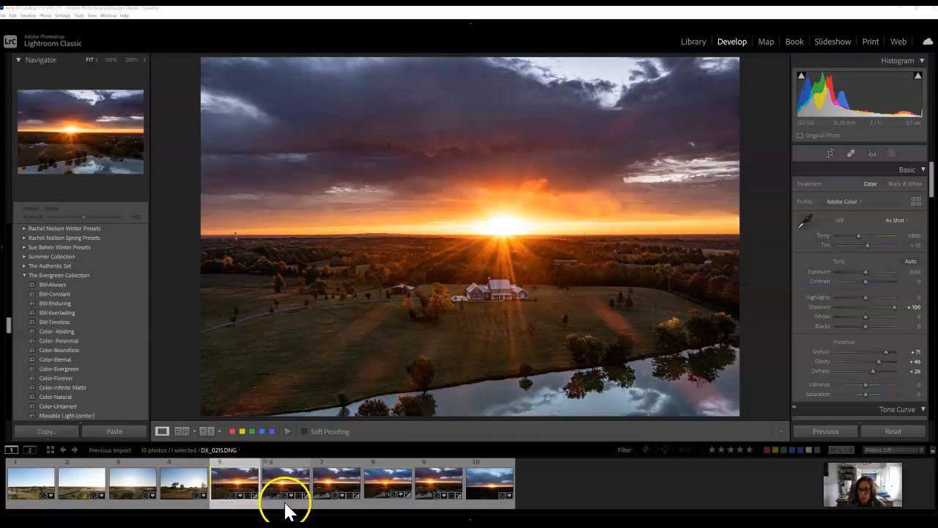
left_click(337, 506)
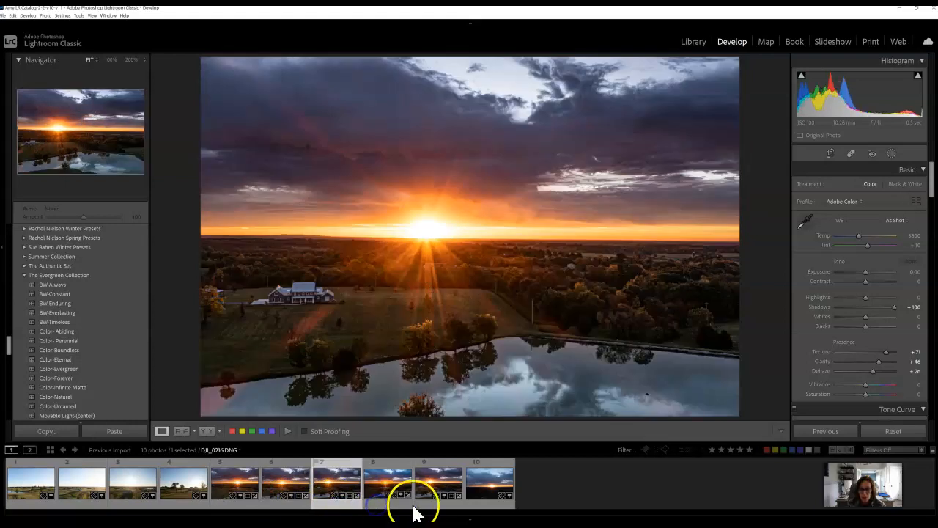
left_click(439, 490)
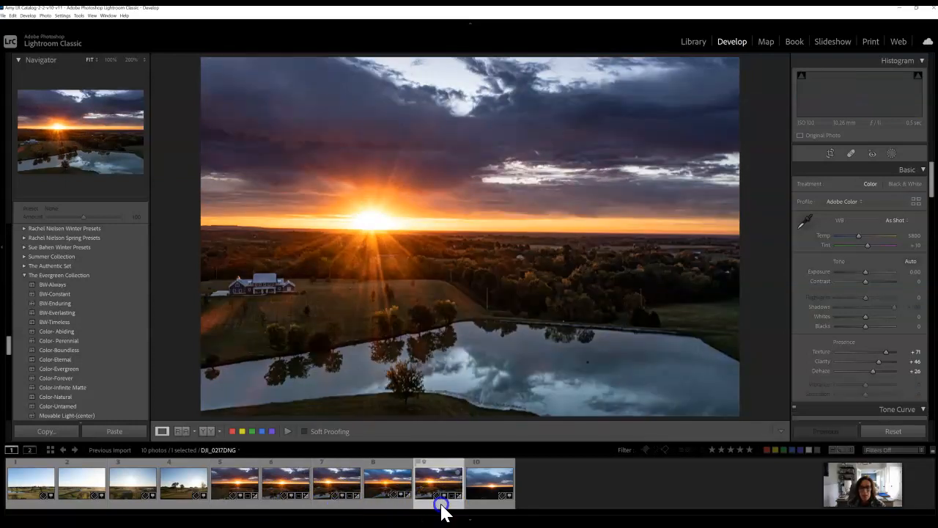
left_click(238, 504)
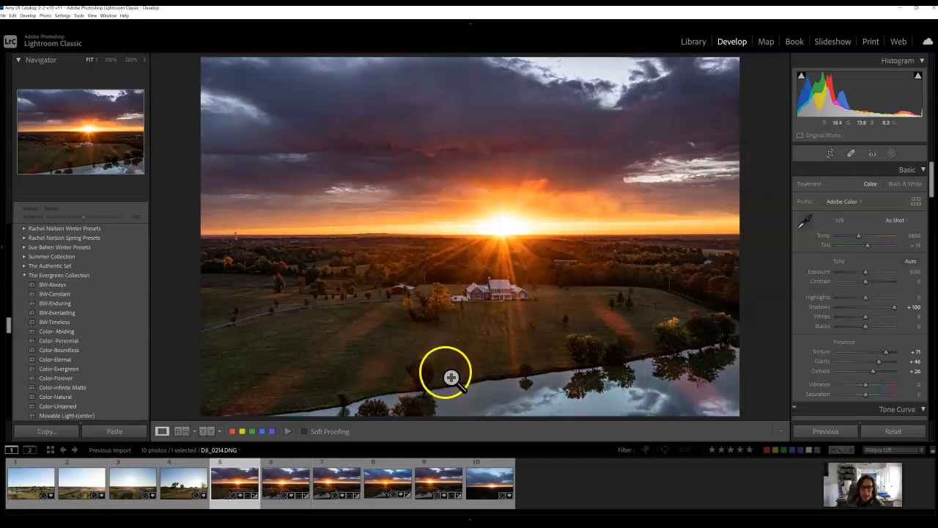
left_click(274, 499)
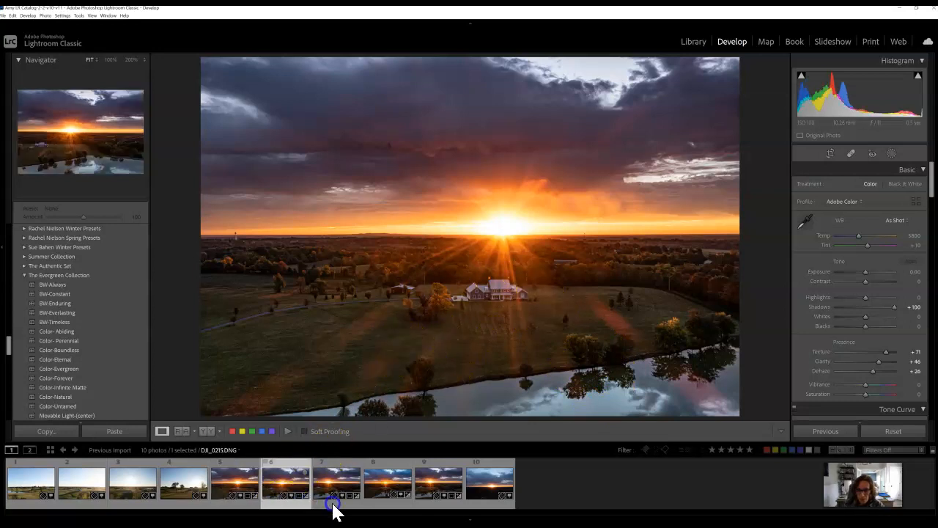
left_click(449, 507)
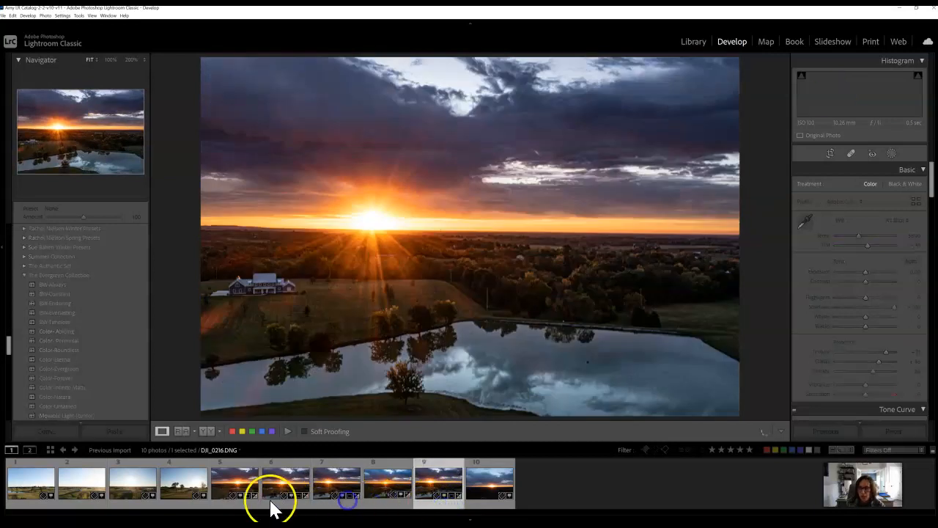
left_click(247, 506)
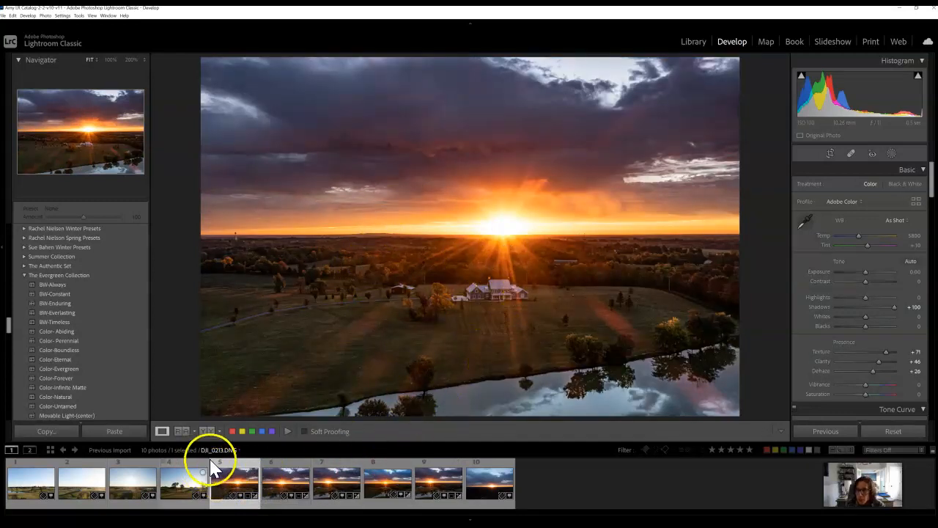
left_click(331, 508, "ctrl")
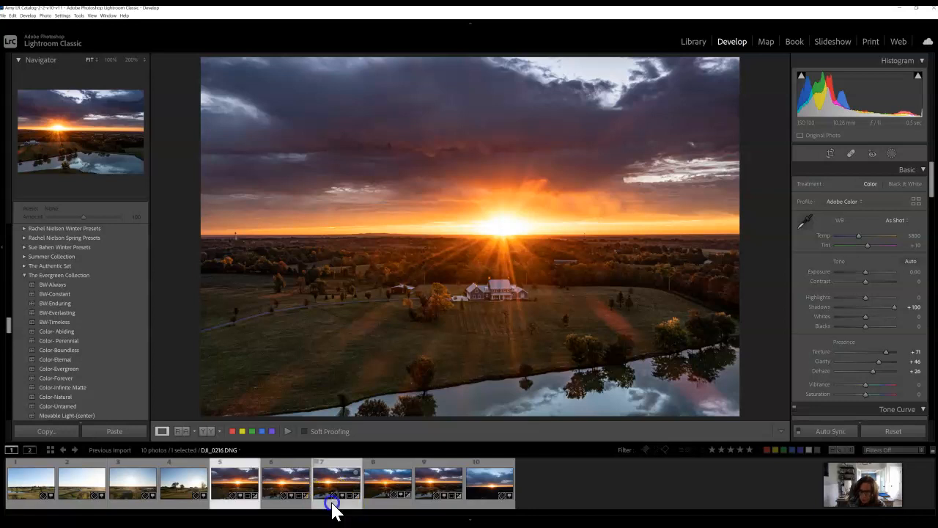
left_click(291, 508, "ctrl")
left_click(433, 506, "ctrl")
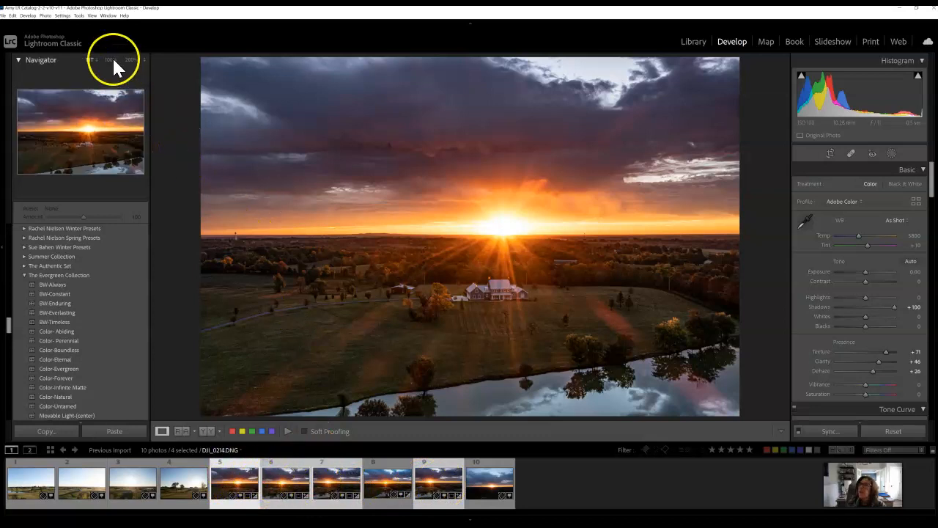
- Merge the selected photos into a panorama with the Cylindrical projection and Boundary Warp set to 100
left_click(45, 16)
mouse_move(62, 58)
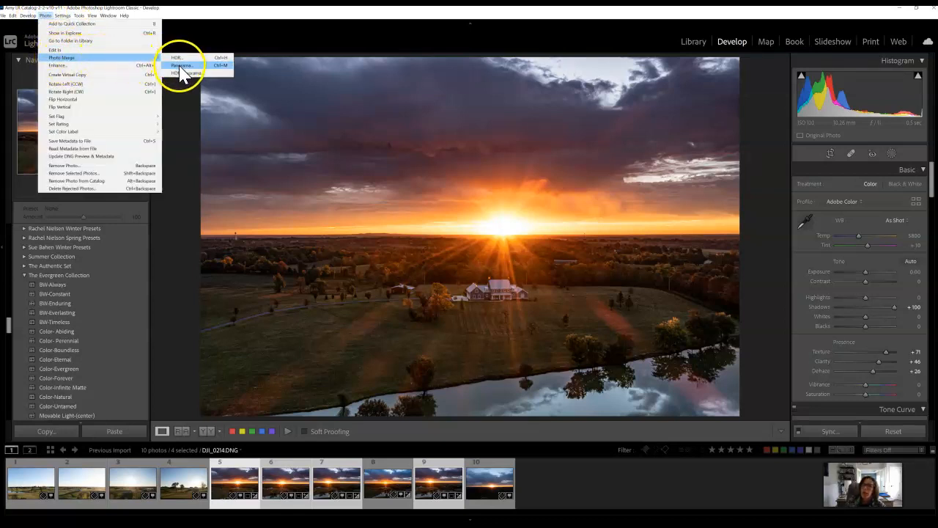
left_click(180, 66)
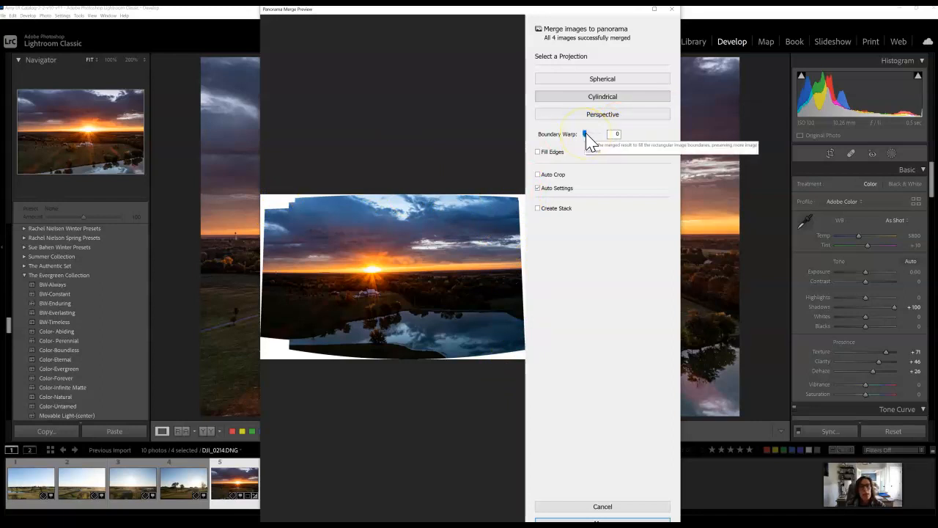
left_click_drag(586, 135, 591, 137)
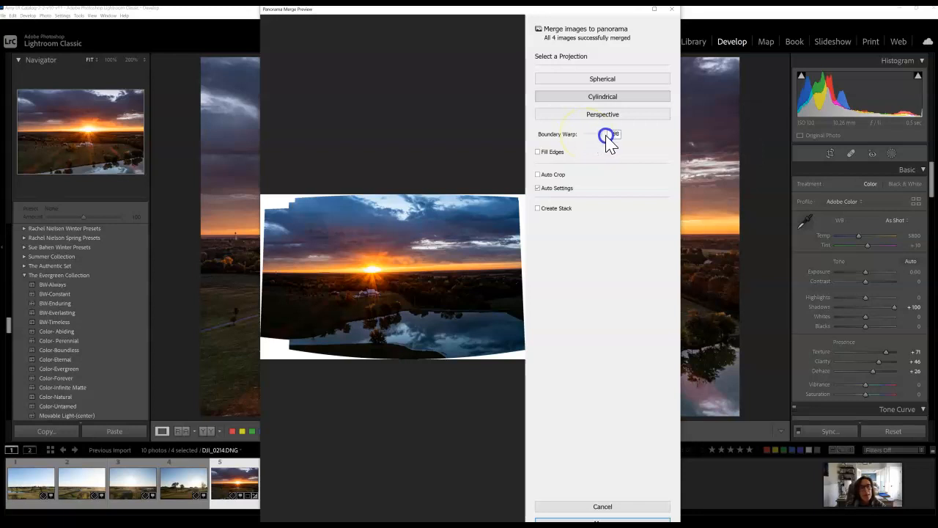
left_click_drag(620, 155, 621, 158)
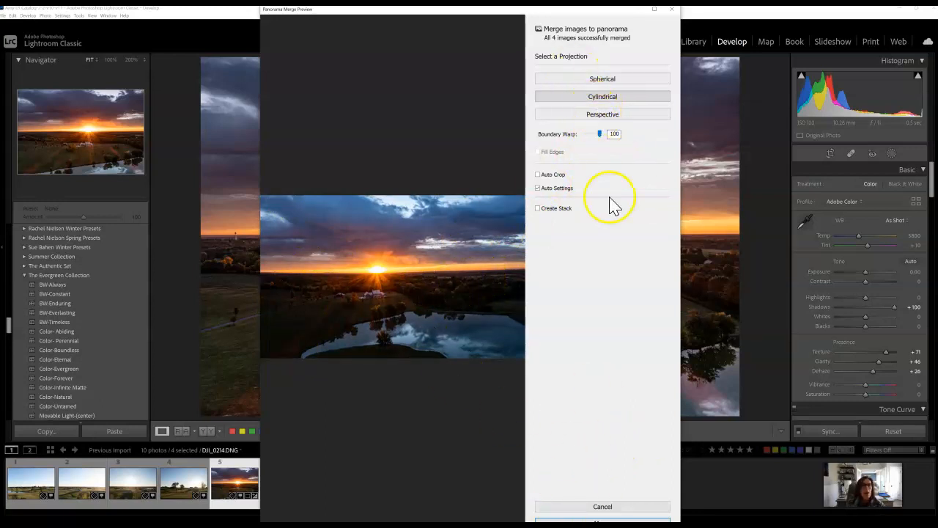
left_click(602, 518)
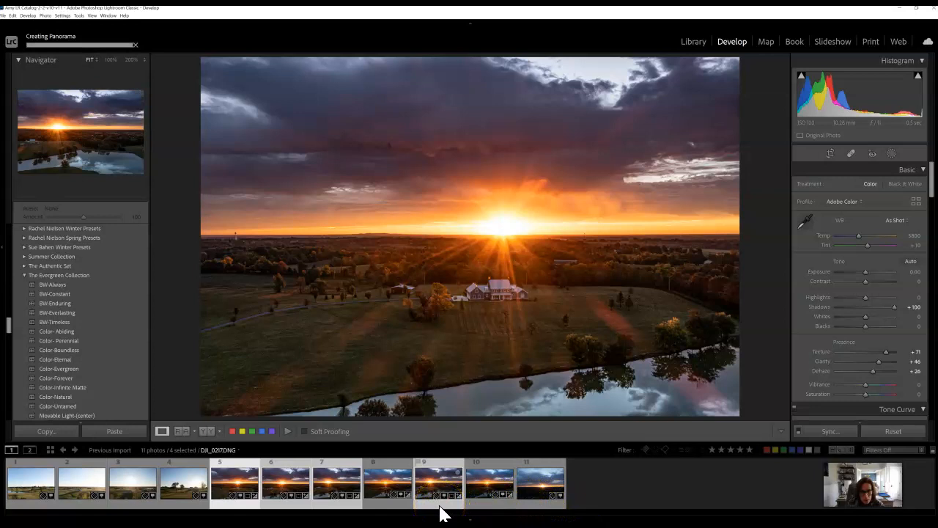
- Open the merged panorama DJI_0214-Pano.dng for editing in Adobe Photoshop 2022
left_click(489, 504)
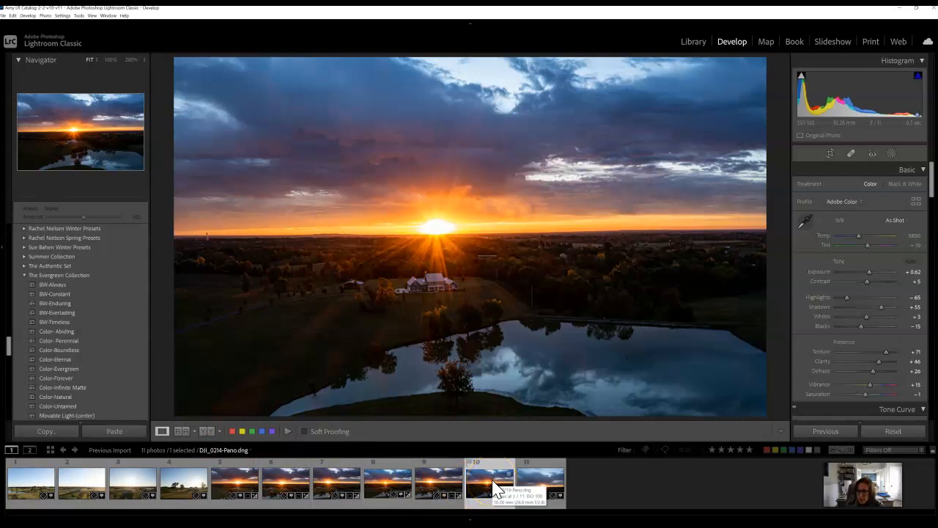
left_click(488, 505)
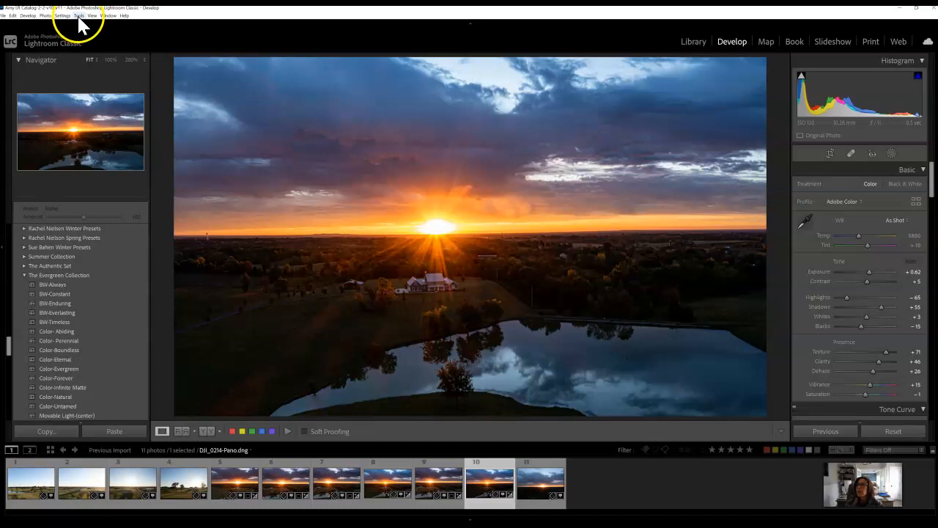
left_click(44, 15)
left_click(48, 50)
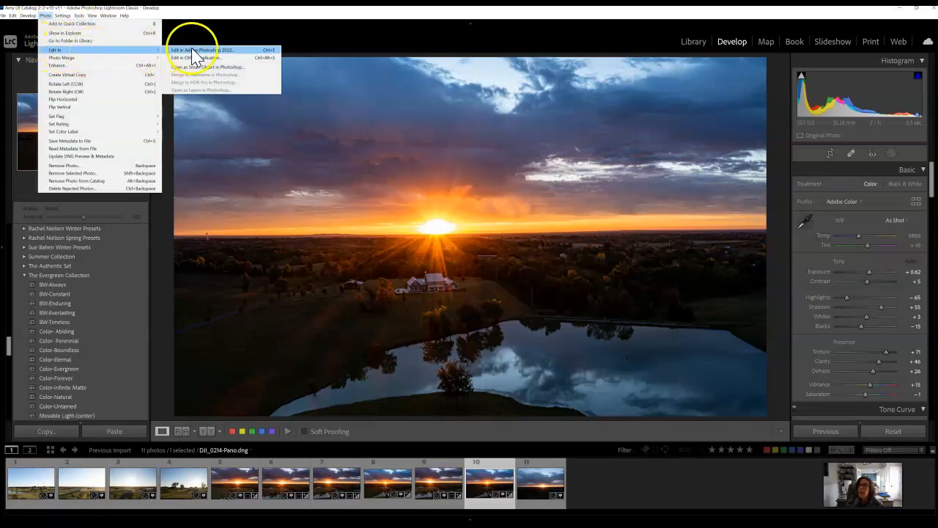
left_click(211, 51)
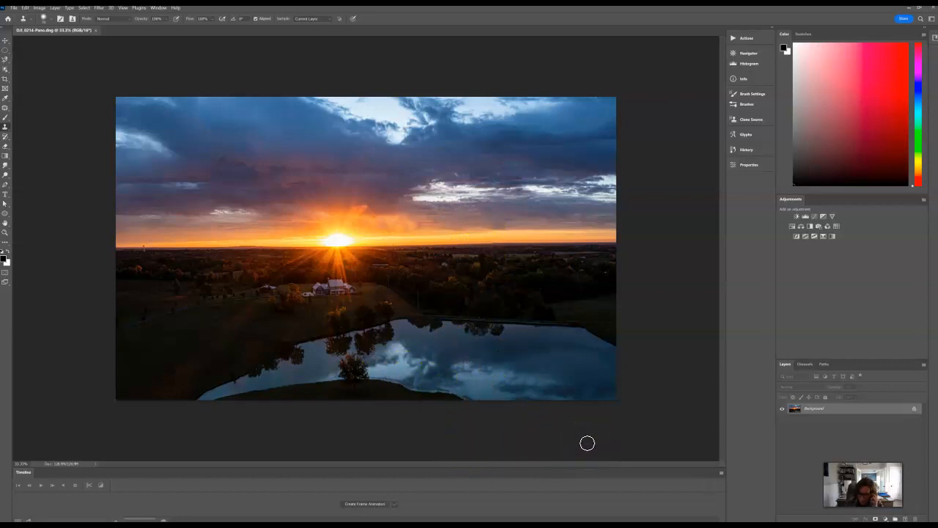
- Duplicate the background layer and warp the copy, pulling its right edge slightly down to lower that end of the horizon
key("ctrl+j")
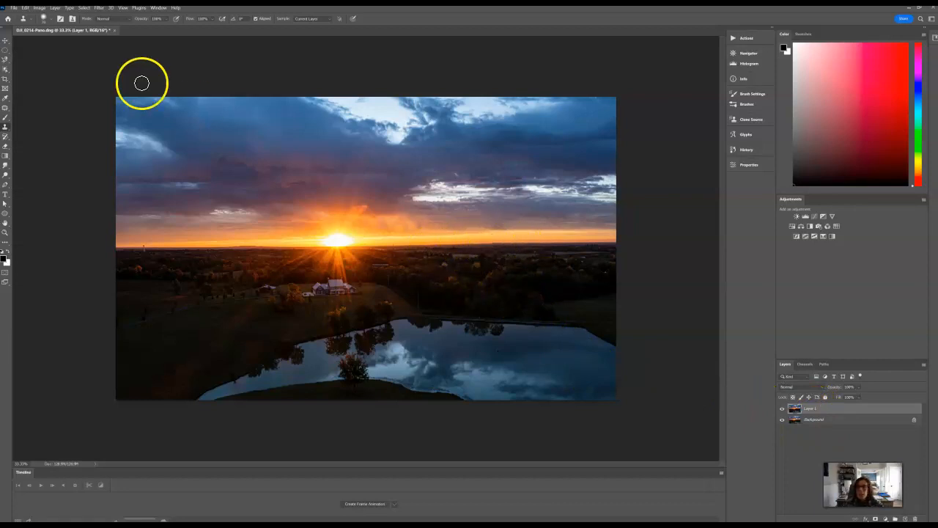
left_click(26, 8)
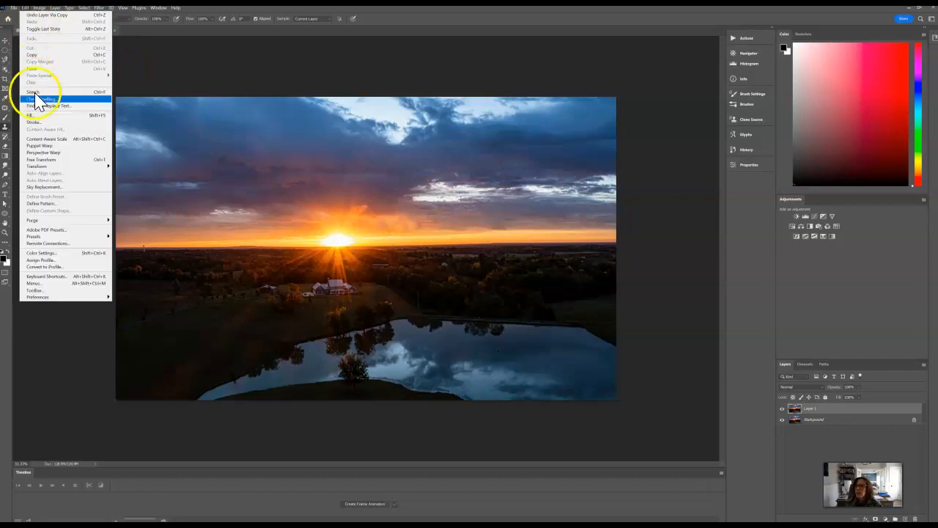
mouse_move(42, 170)
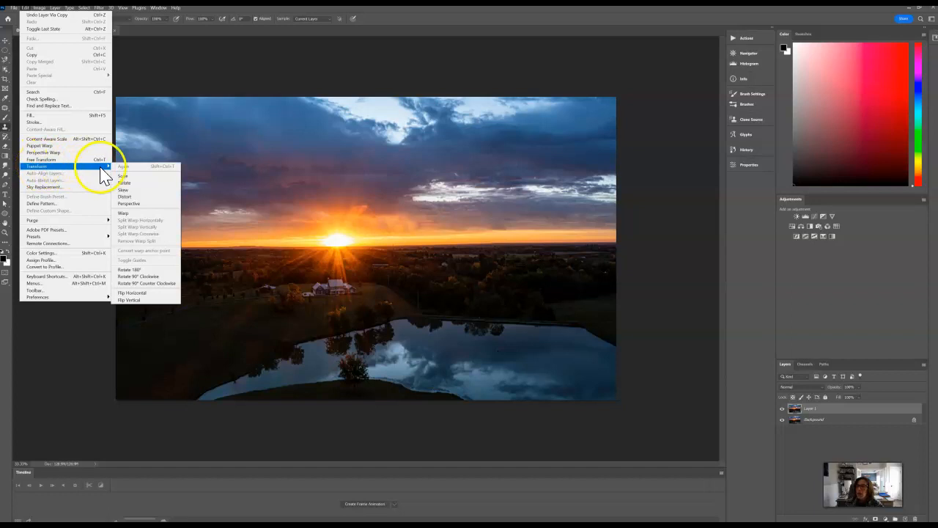
left_click(132, 213)
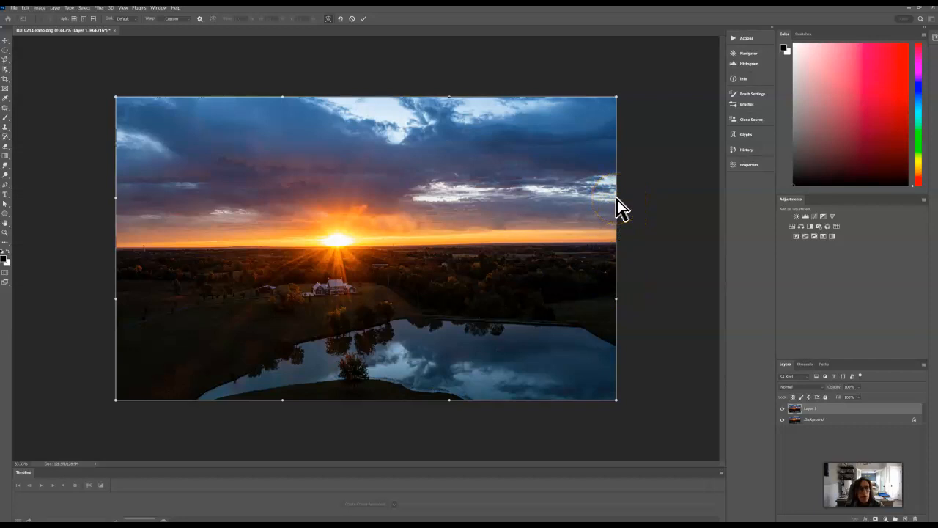
mouse_move(616, 197)
left_mouse_down()
mouse_move(664, 196)
mouse_move(621, 194)
mouse_move(553, 254)
mouse_move(438, 251)
mouse_move(604, 241)
mouse_move(620, 230)
mouse_move(617, 208)
left_mouse_up()
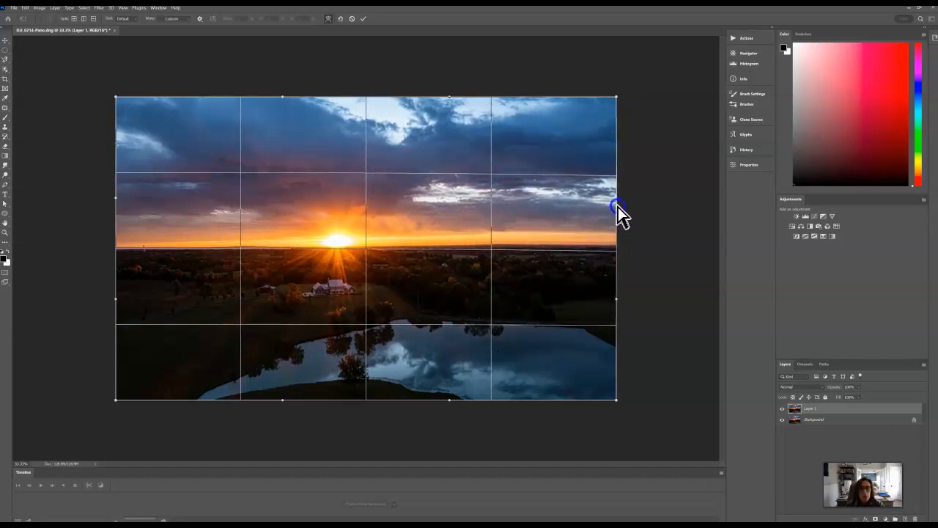
left_click_drag(618, 213, 620, 212)
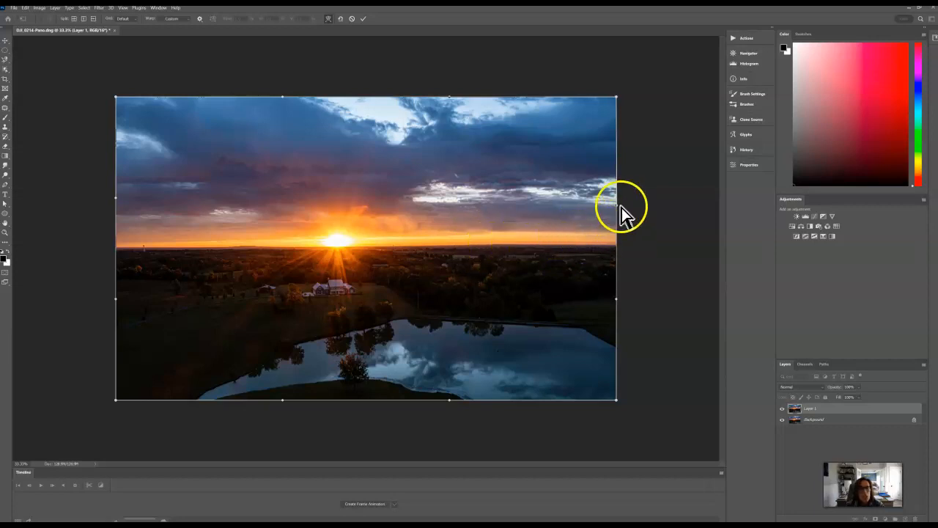
left_click_drag(616, 206, 620, 211)
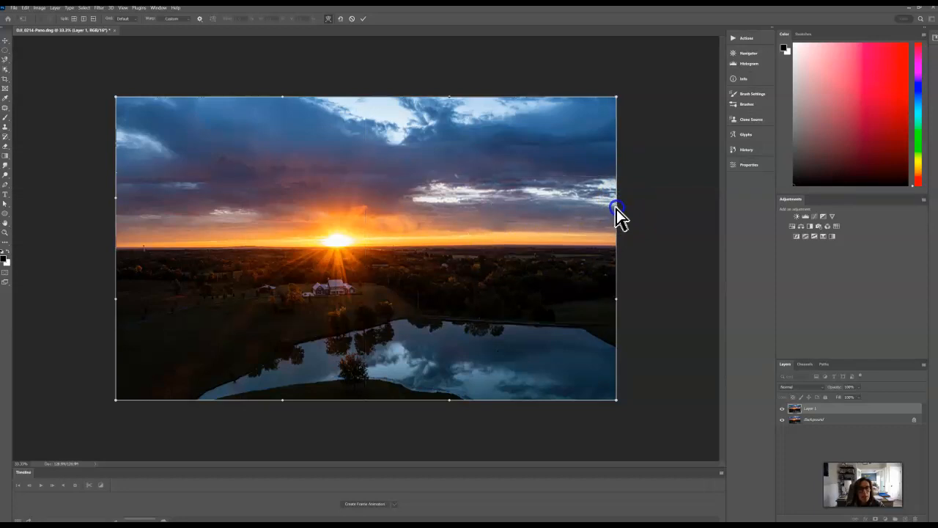
- Refine the warp along the right half of the horizon and at the image's right edge to level the horizon
left_click_drag(519, 247, 493, 247)
left_click(534, 246)
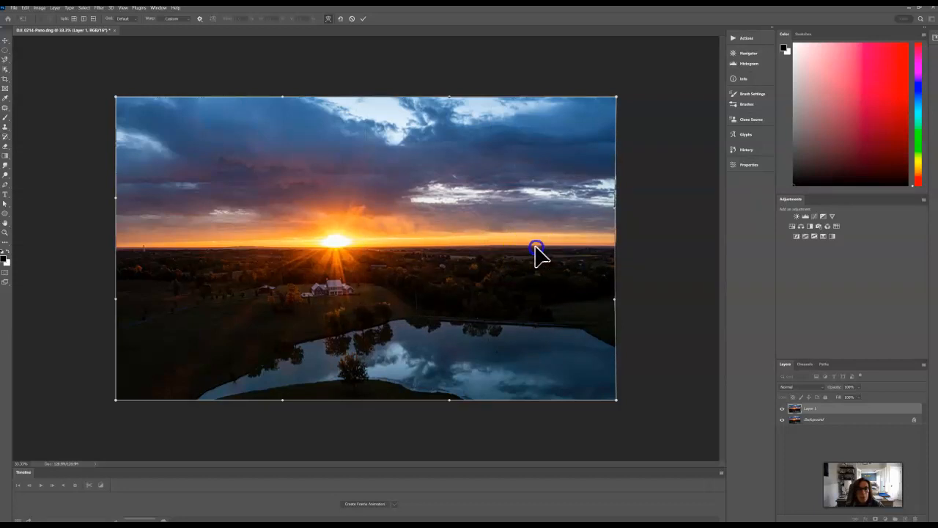
left_click_drag(536, 247, 539, 247)
left_click_drag(616, 208, 614, 210)
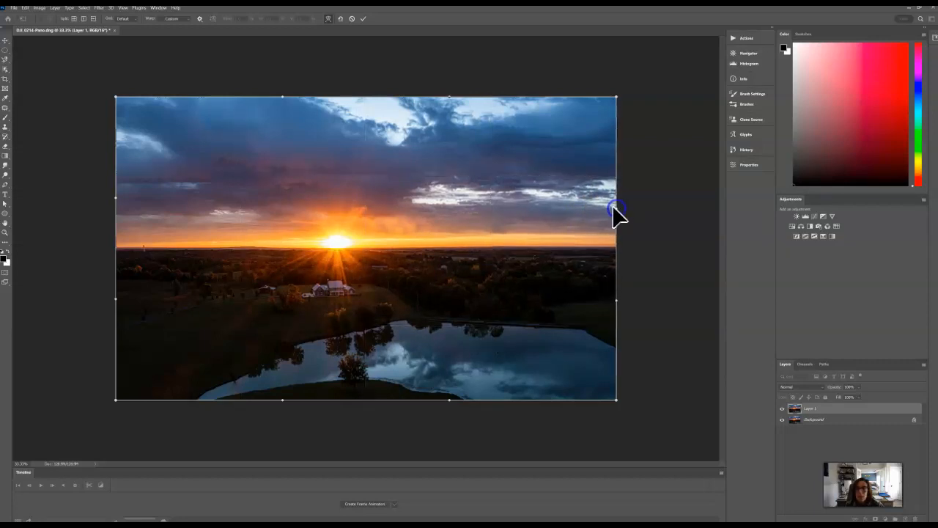
- Try straightening the picture along the horizon line with the Crop tool's Straighten option, then cancel the crop
left_click(5, 79)
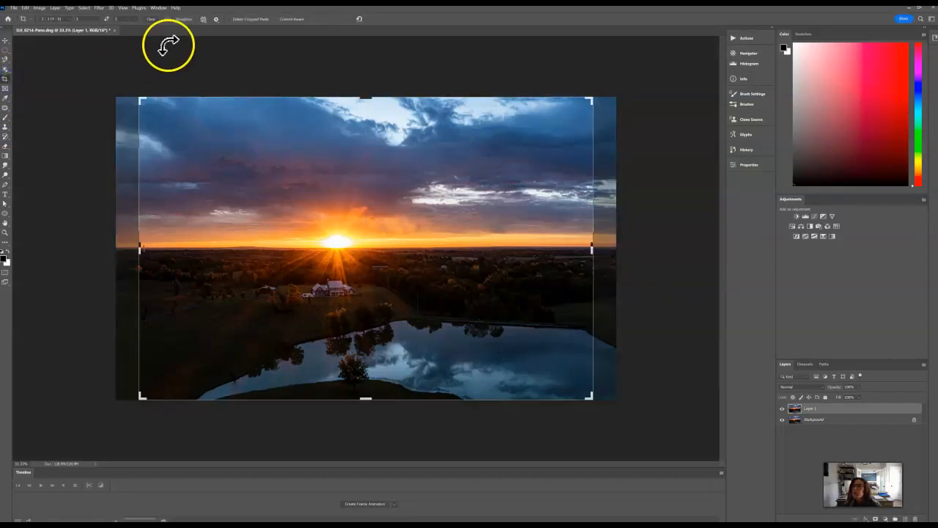
left_click(168, 20)
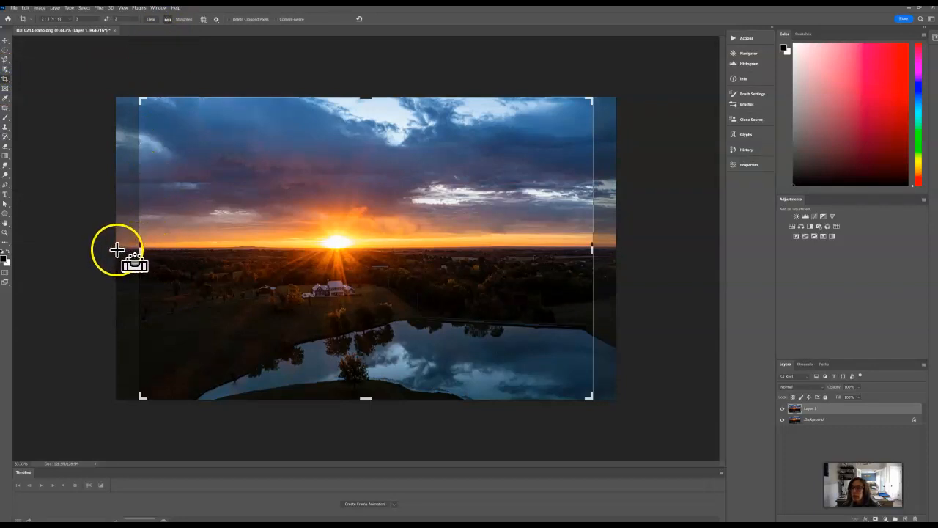
left_click_drag(116, 247, 656, 251)
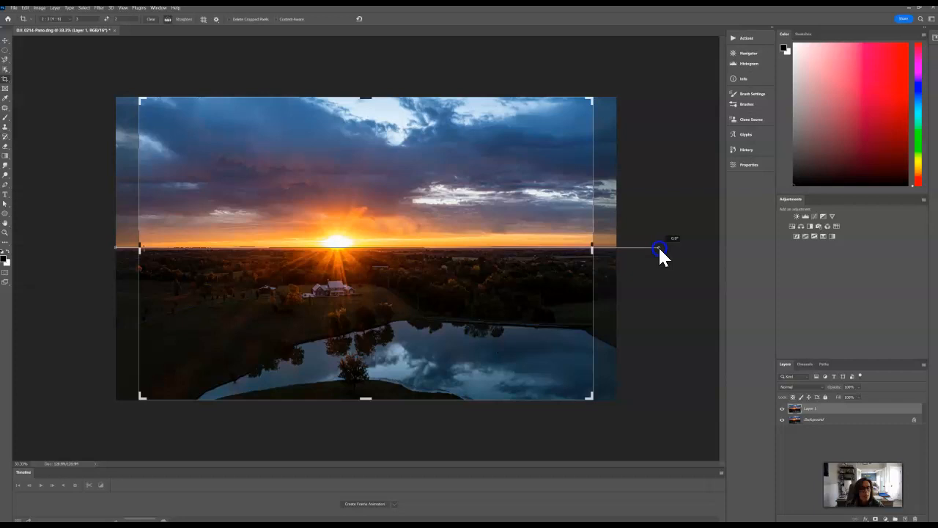
left_click_drag(659, 248, 661, 248)
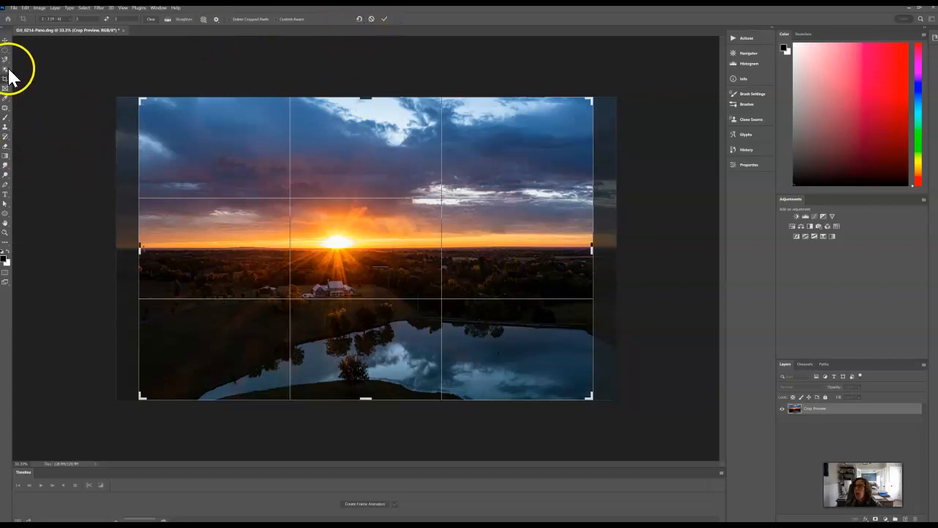
left_click(745, 150)
left_click(664, 153)
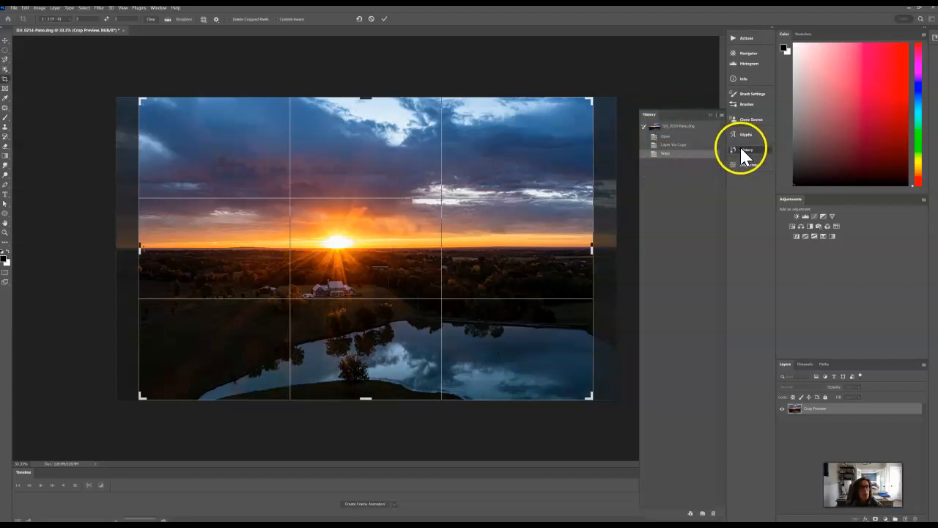
left_click(744, 151)
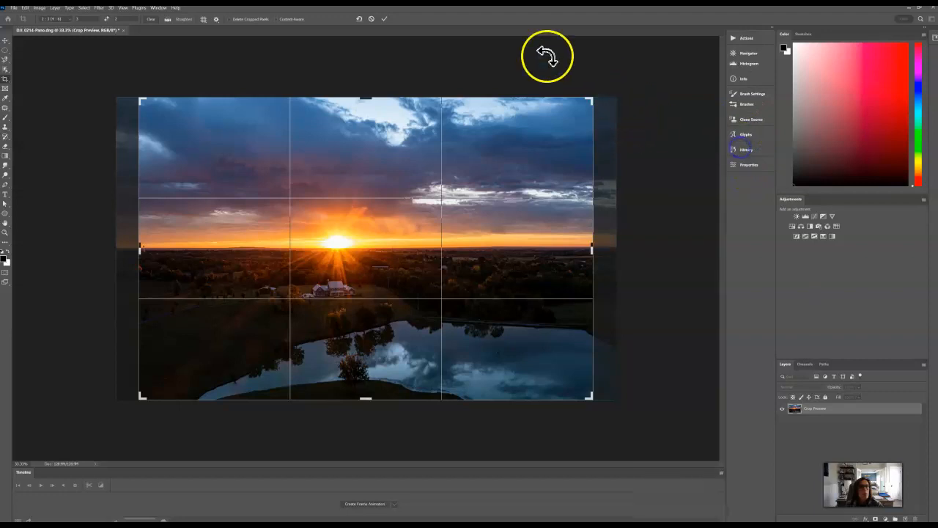
left_click(371, 18)
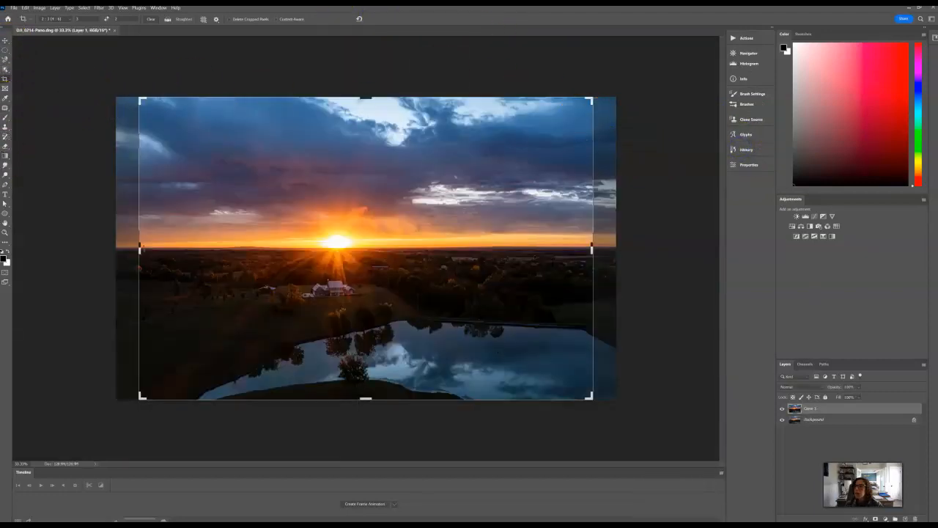
left_click(209, 67)
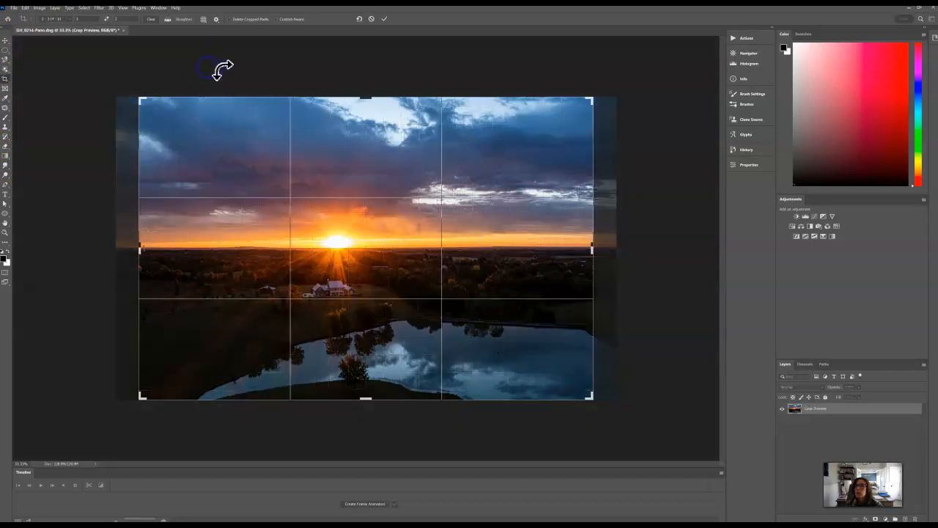
- Reset the crop and revert the image to its Warp state in the document history
left_click(360, 18)
left_click_drag(661, 256, 661, 256)
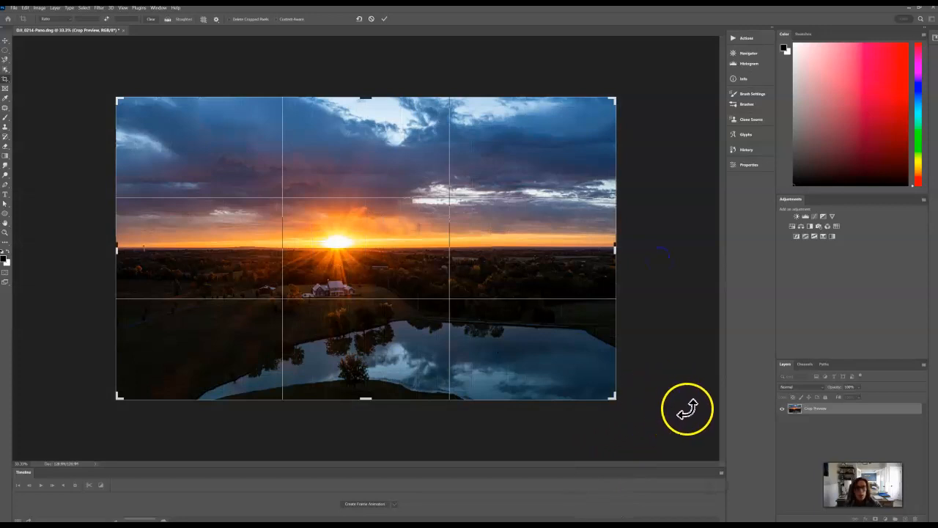
left_click(747, 150)
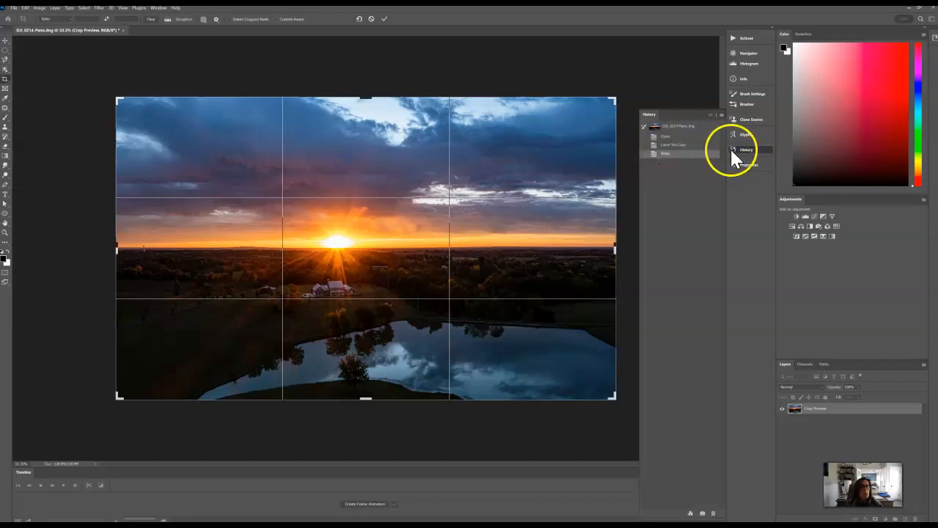
left_click(703, 100)
left_click(665, 153)
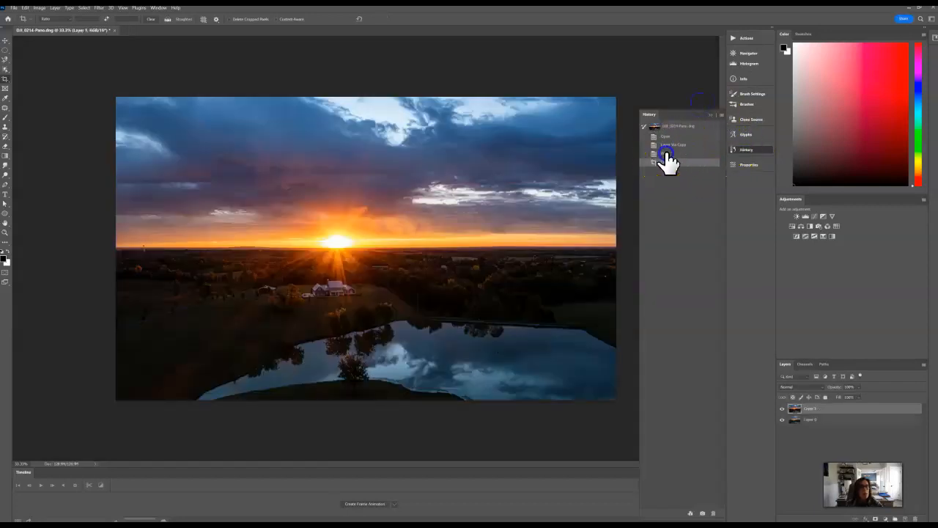
left_click(710, 114)
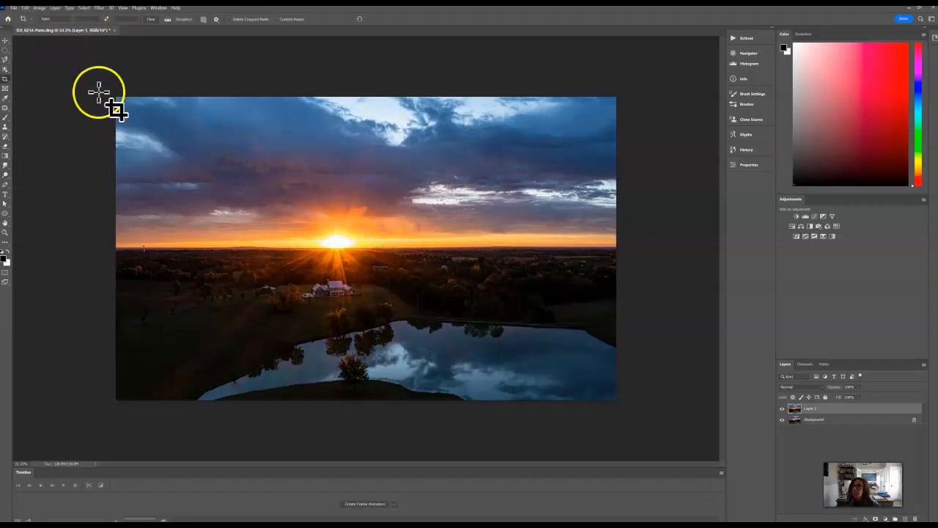
- Save the warped panorama and switch back to Lightroom Classic
left_click(14, 8)
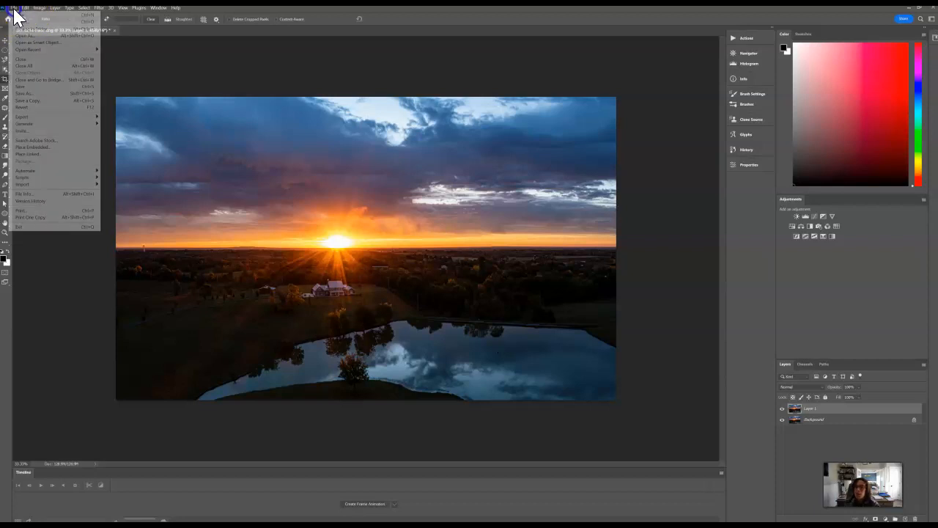
left_click(27, 88)
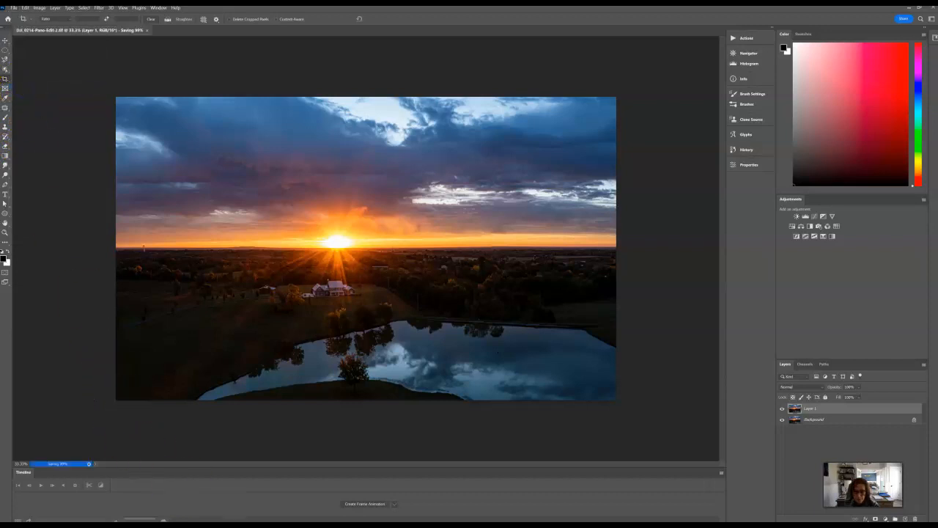
mouse_move(367, 525)
left_click(367, 502)
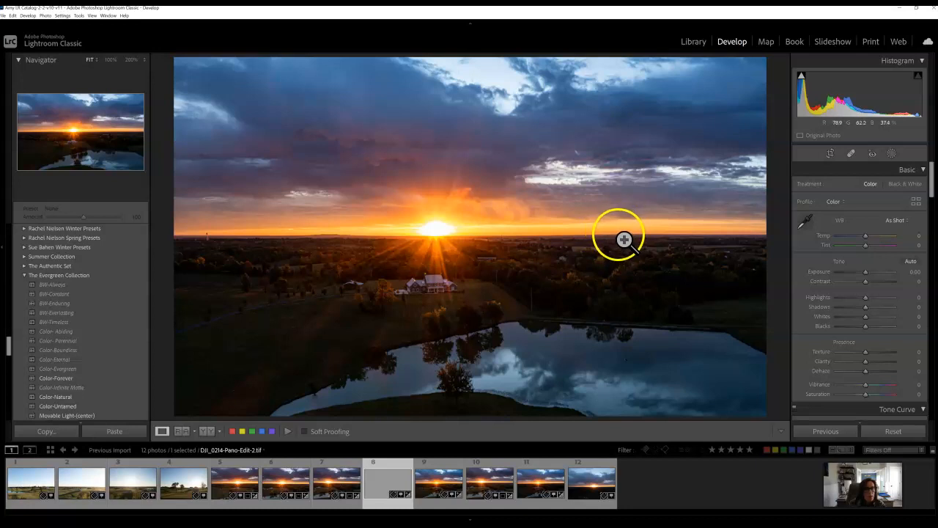
- Remove the blemishes on and just above the horizon right of the sun with healing spots, adjusting the horizon spot's sample source
left_click(851, 154)
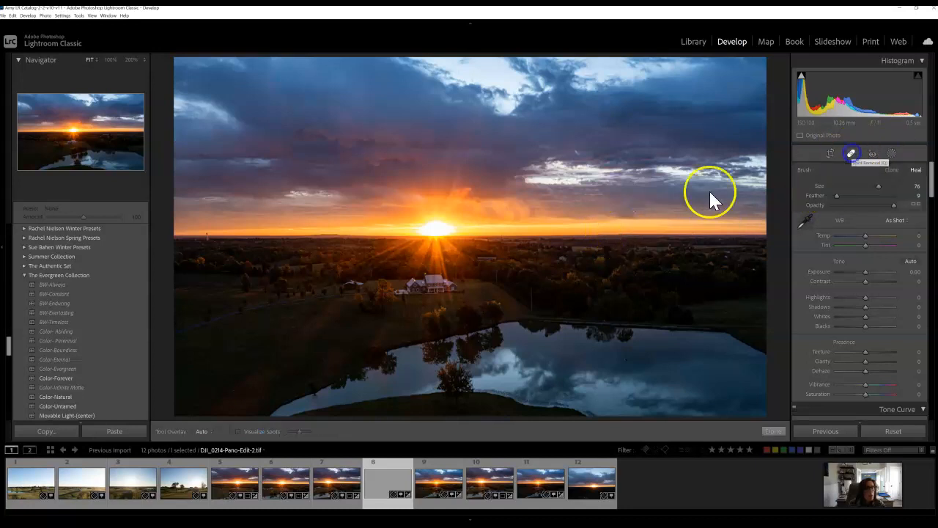
scroll(617, 238, "up", 3)
scroll(616, 234, "down", 4)
left_click(610, 234)
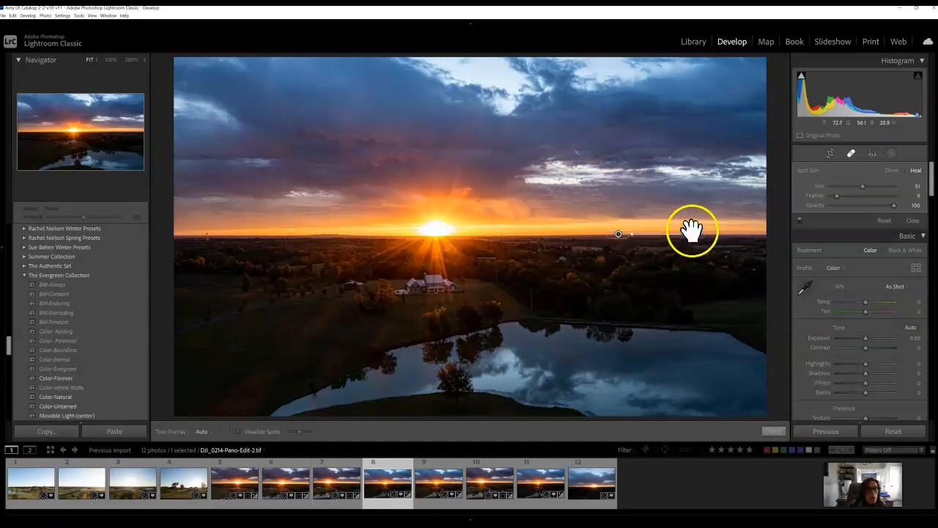
left_click_drag(683, 234, 639, 233)
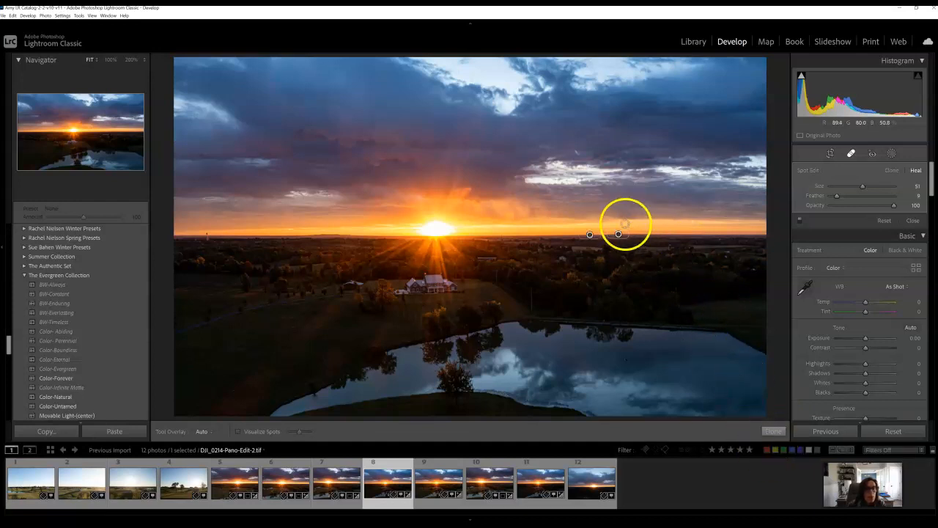
left_click(620, 225)
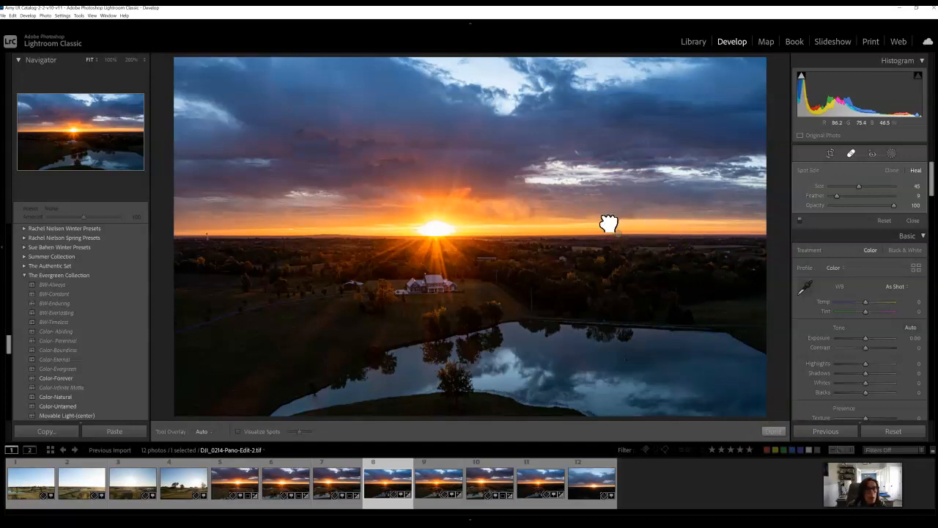
left_click(772, 431)
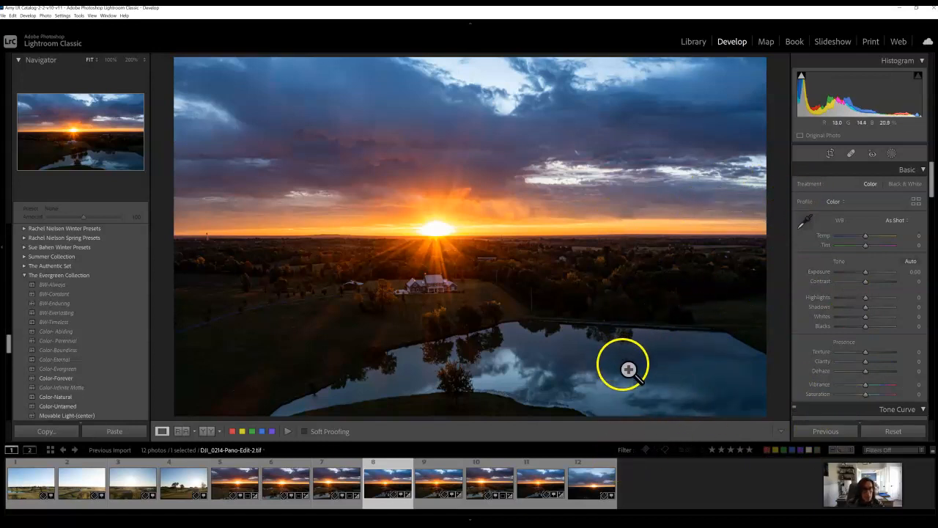
- Heal the small spot in the right part of the pond with a size 63 spot removal
left_click(851, 153)
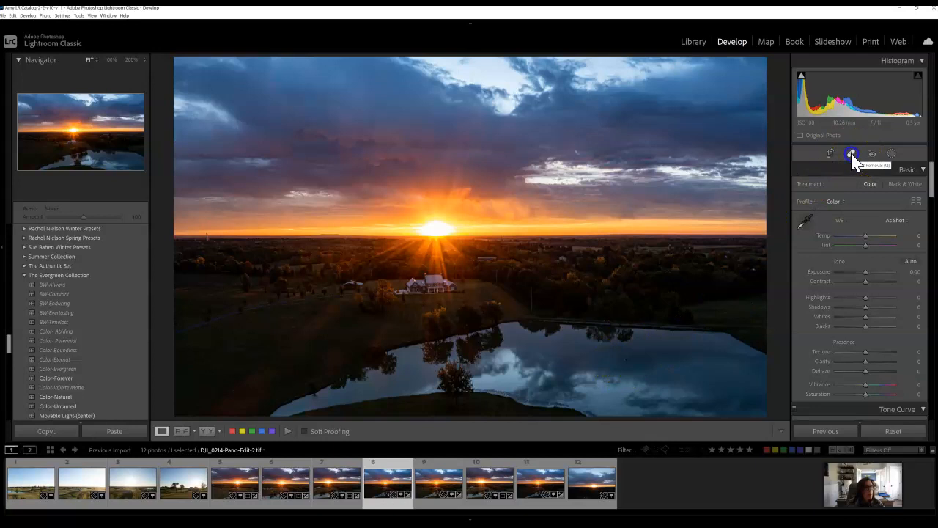
left_click(626, 358)
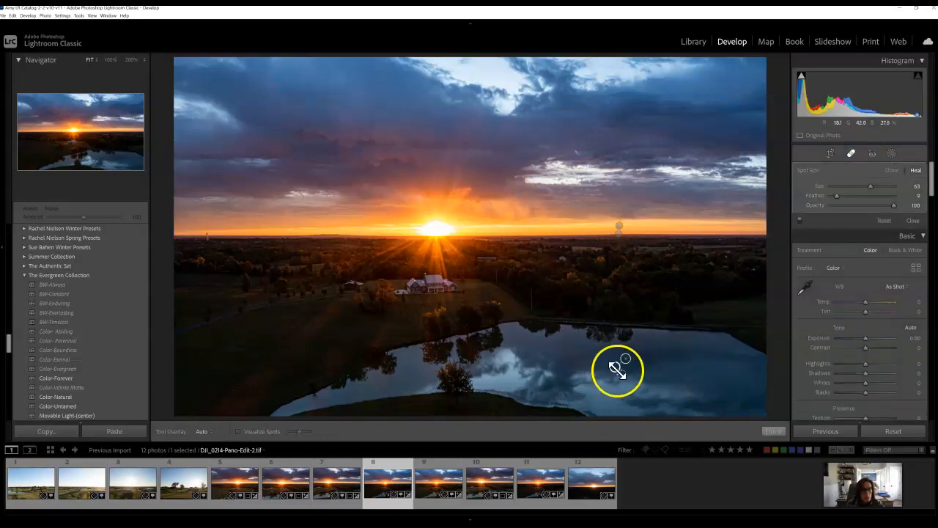
left_click(775, 431)
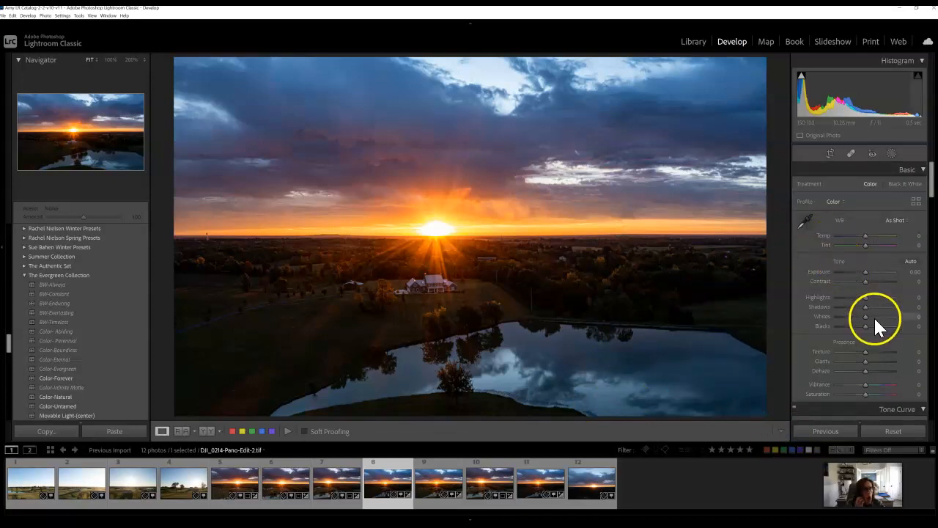
- Brighten the panorama's shadows to +77 and add detail with Texture +23 and Clarity +18
left_click_drag(867, 307, 881, 309)
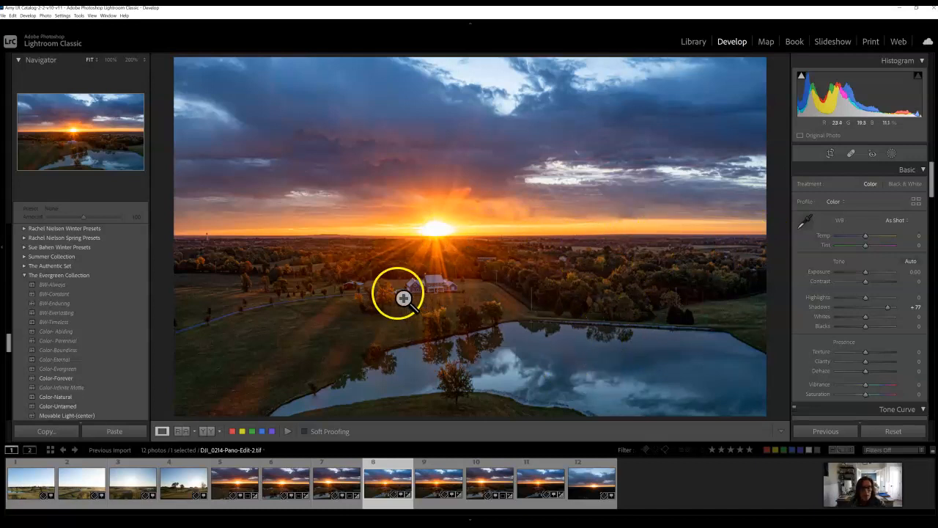
left_click_drag(866, 360, 872, 351)
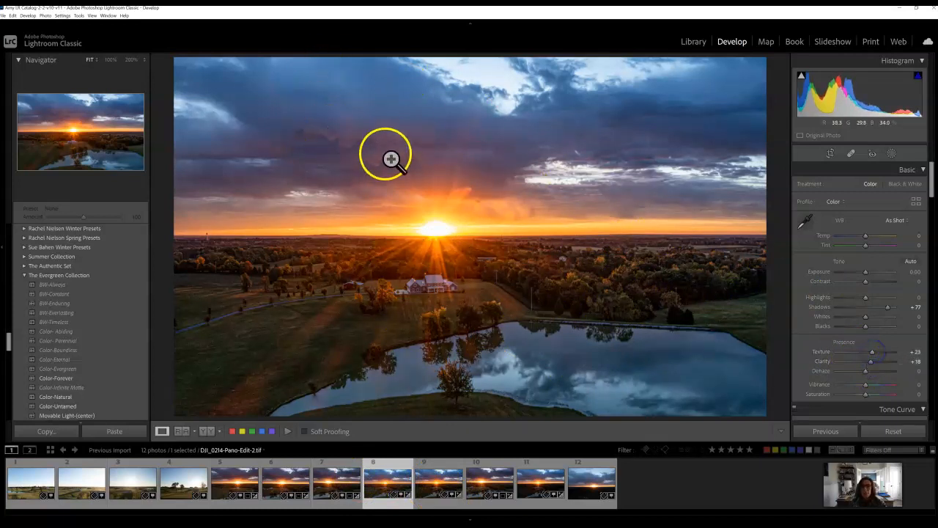